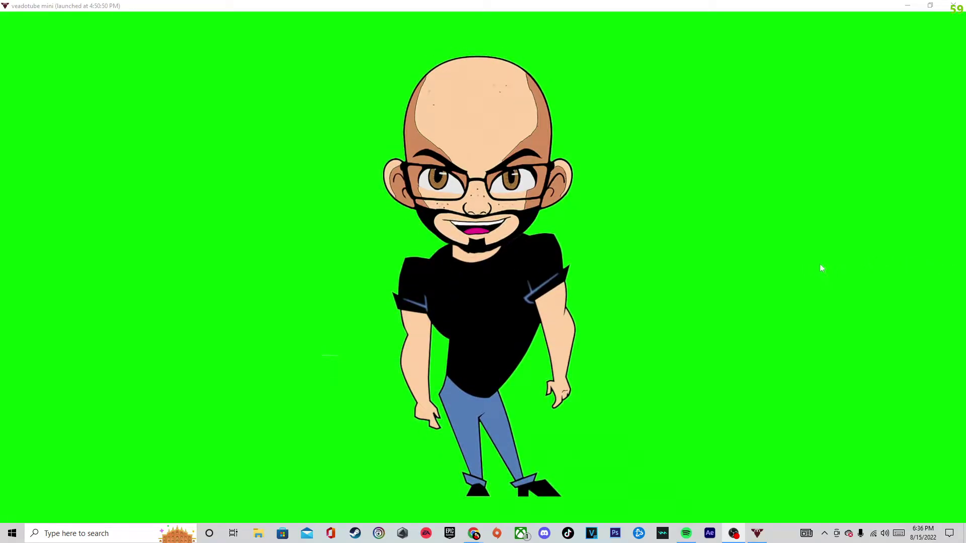
key("2")
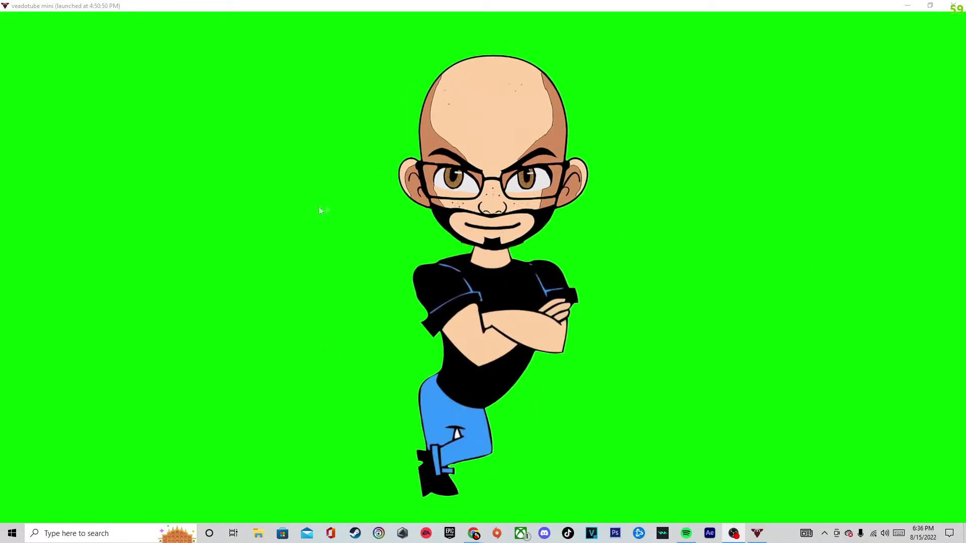
mouse_move(594, 242)
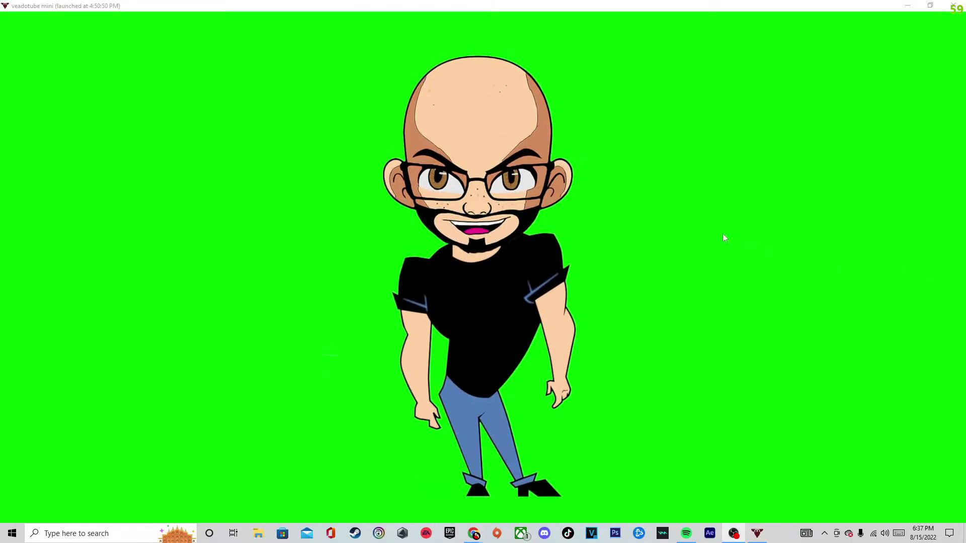
mouse_move(722, 235)
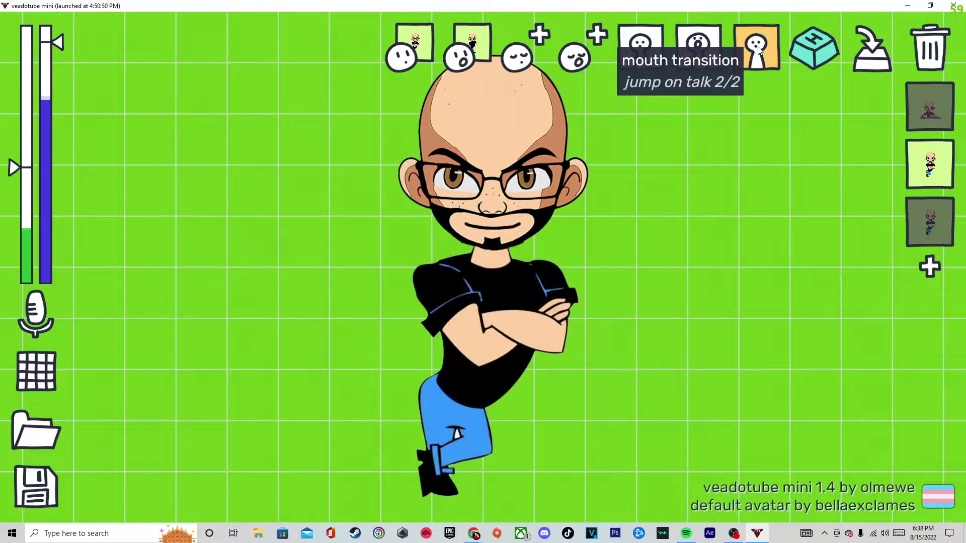
Step: Try the shaking, shaking more and bouncy motions for the closed mouth and open mouth of state #2
left_click(701, 55)
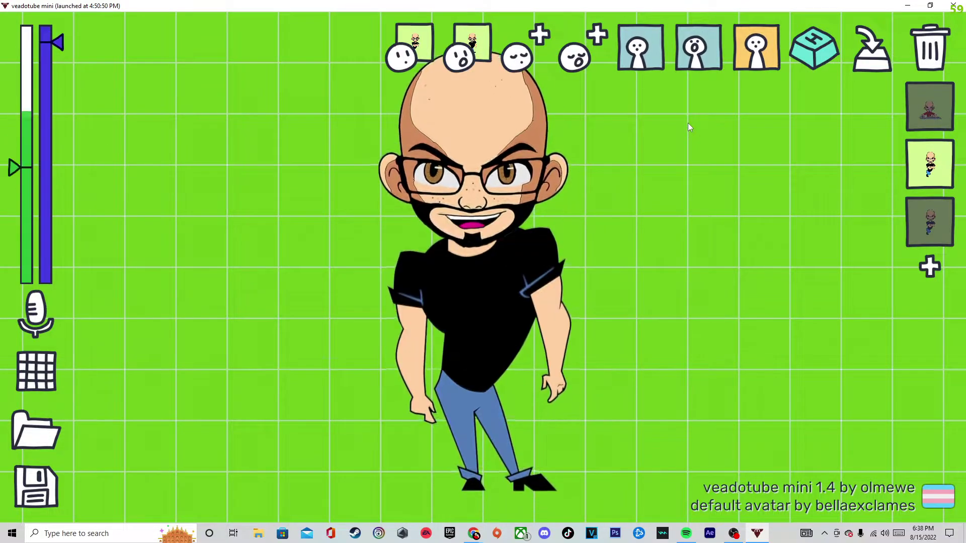
left_click(639, 52)
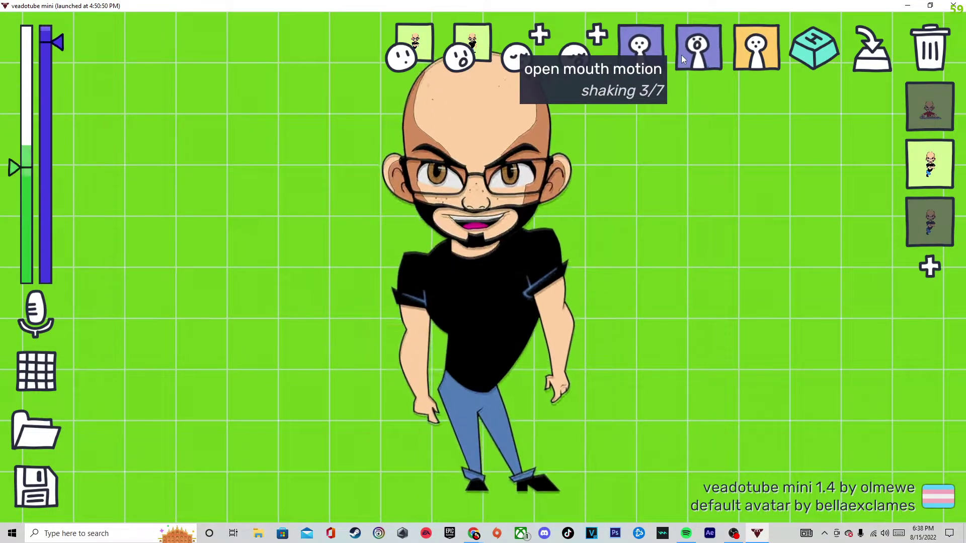
left_click(653, 57)
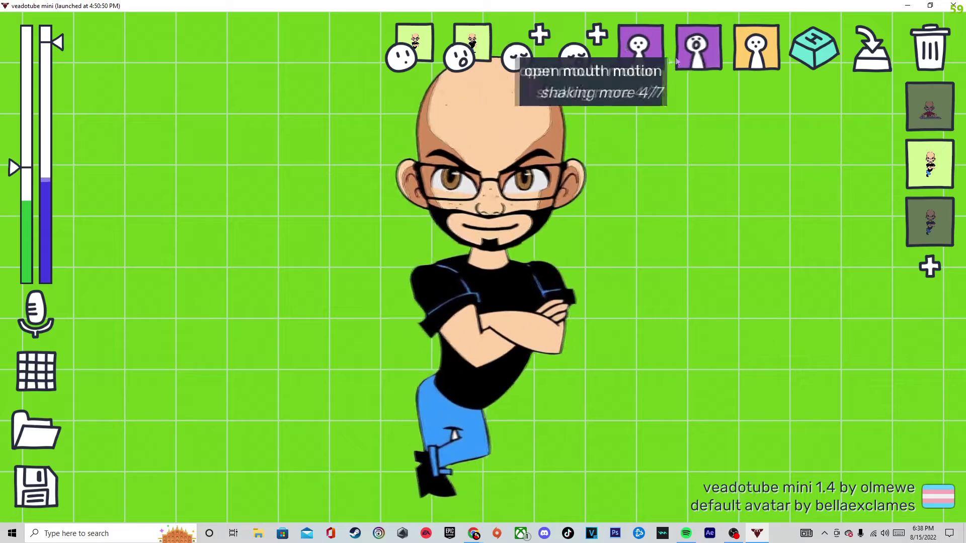
left_click(645, 56)
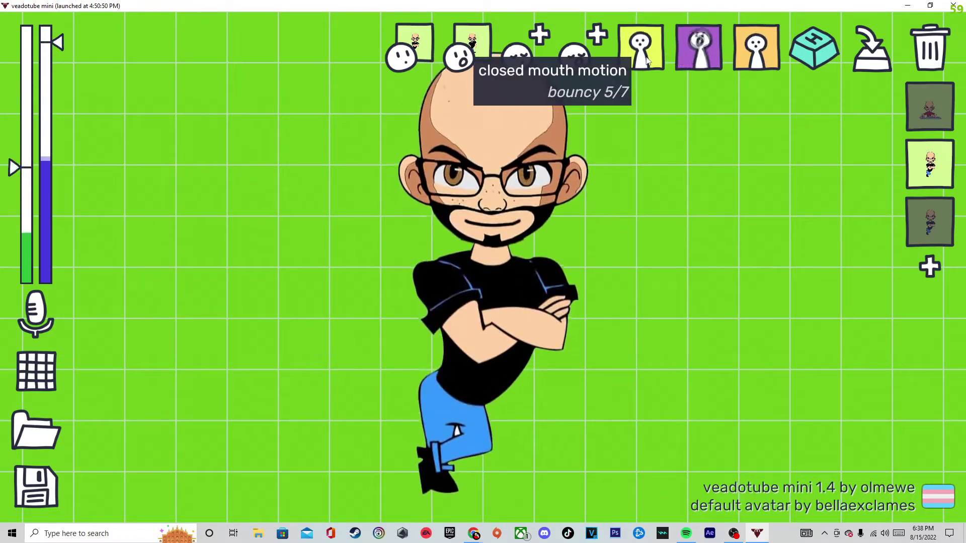
left_click(687, 61)
Step: Try the excited and nervous motions for both mouth positions of state #2, and cycle both back to the first option
left_click(653, 55)
left_click(686, 56)
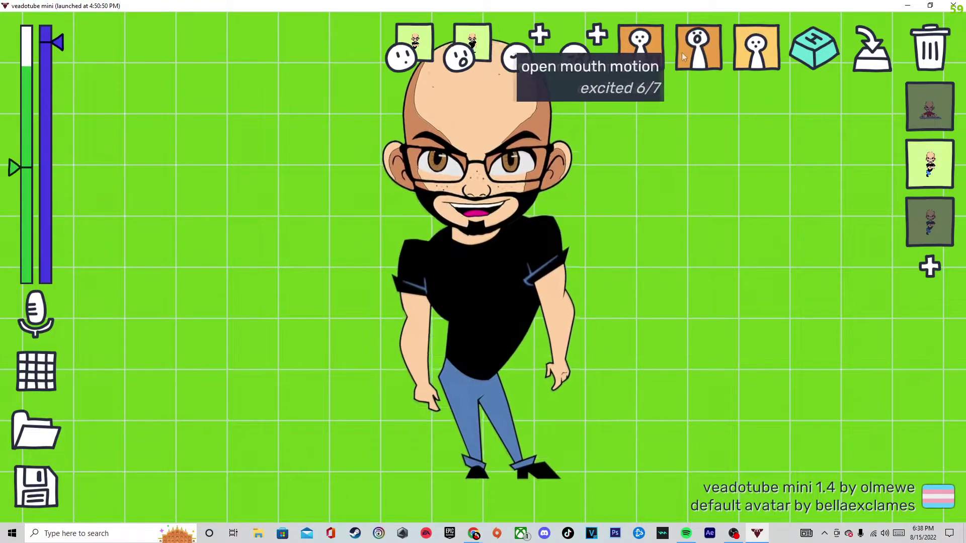
left_click(688, 55)
left_click(689, 52)
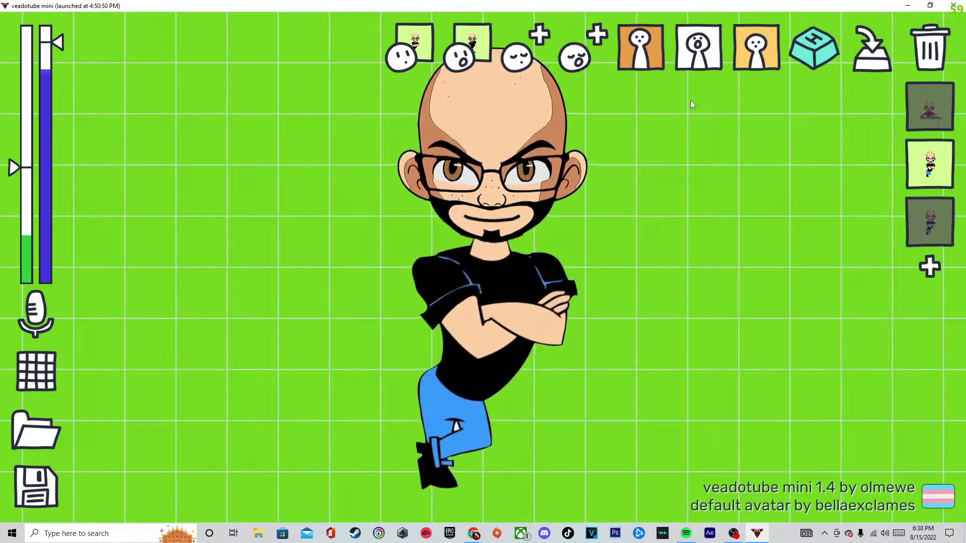
left_click(635, 56)
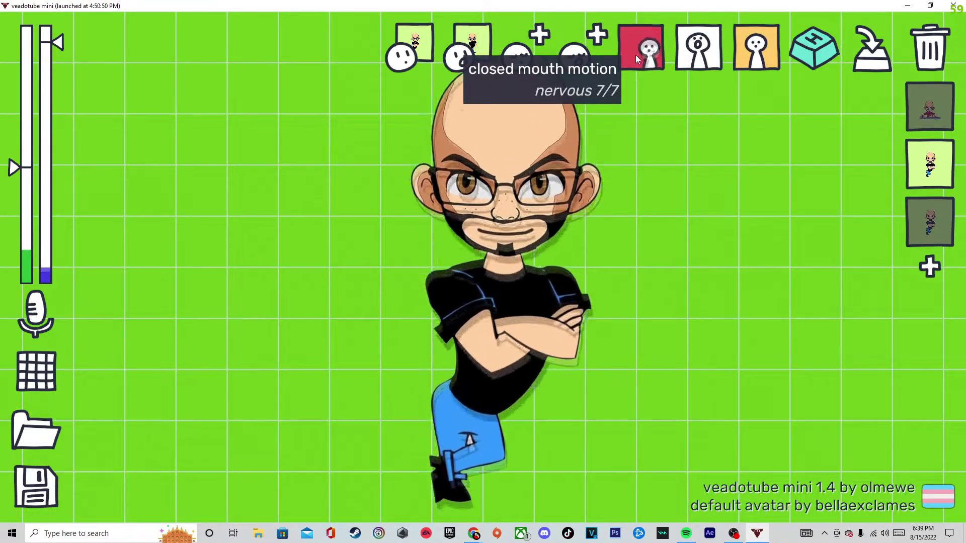
left_click(636, 55)
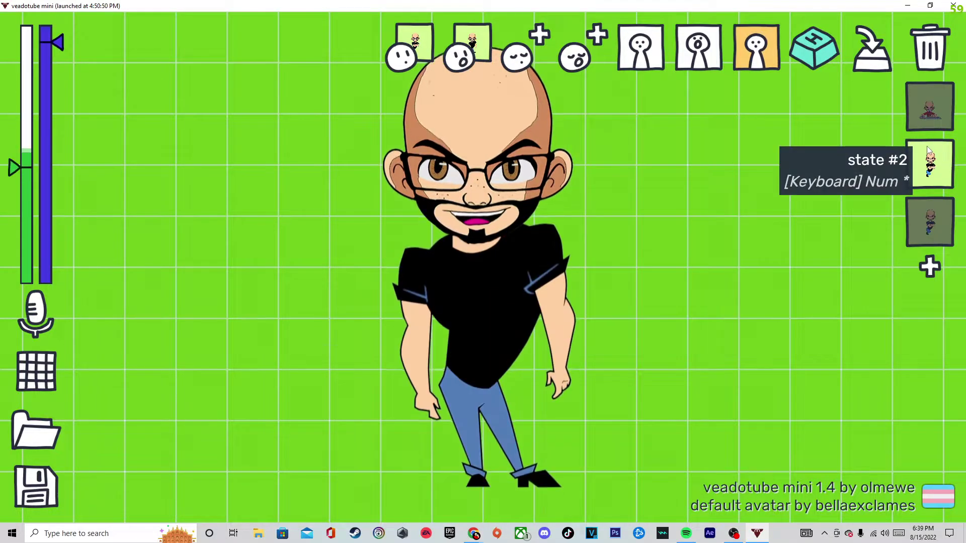
Step: Switch the avatar between state #1 and state #2 to check their hotkeys
left_click(932, 116)
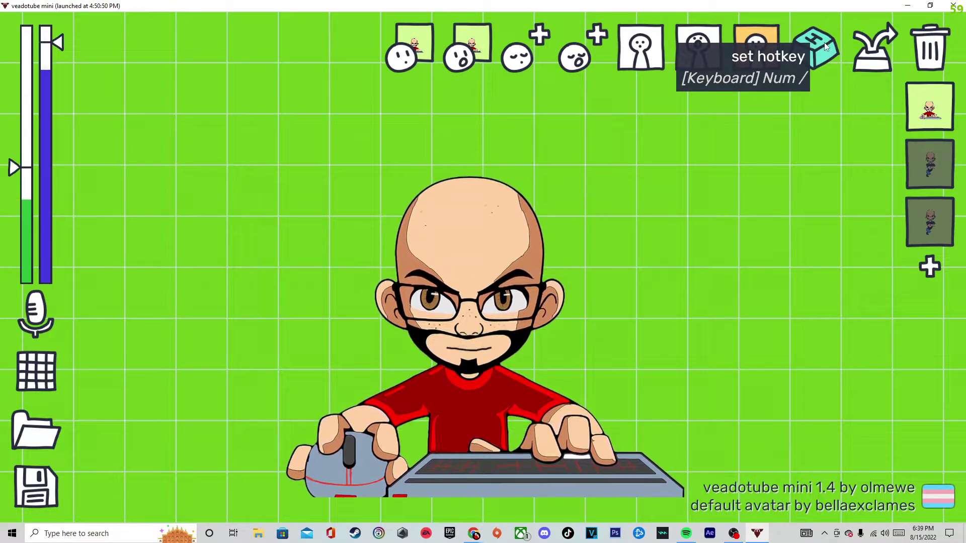
key("KP_Multiply")
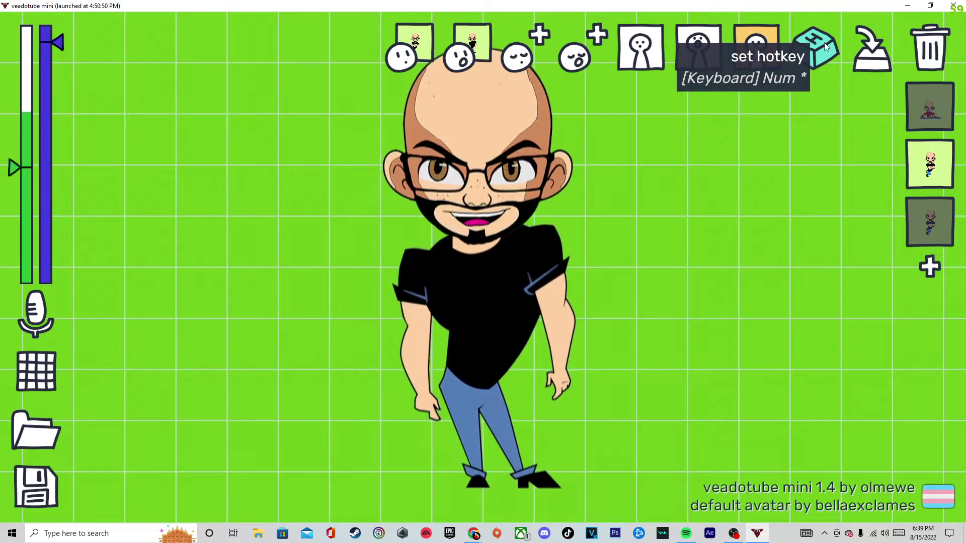
key("KP_Divide")
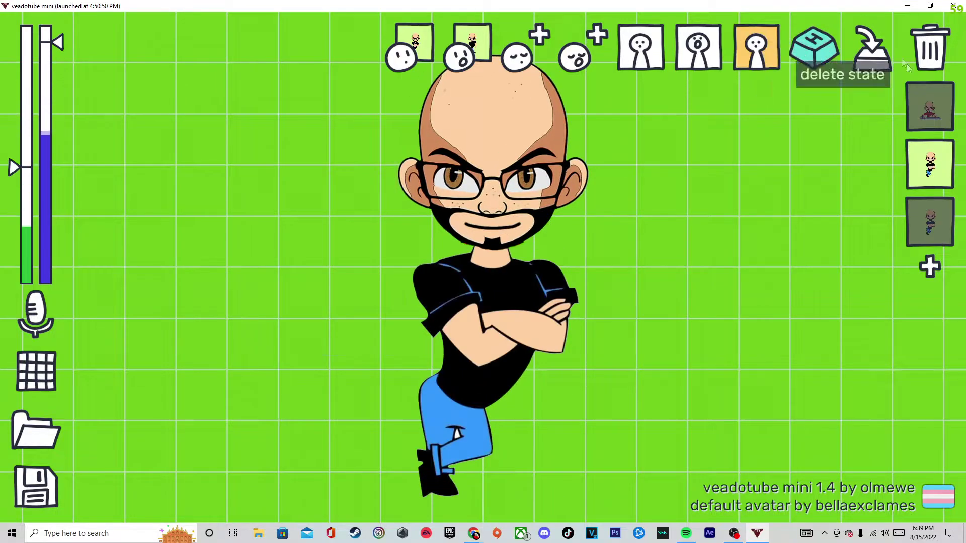
key("KP_Divide")
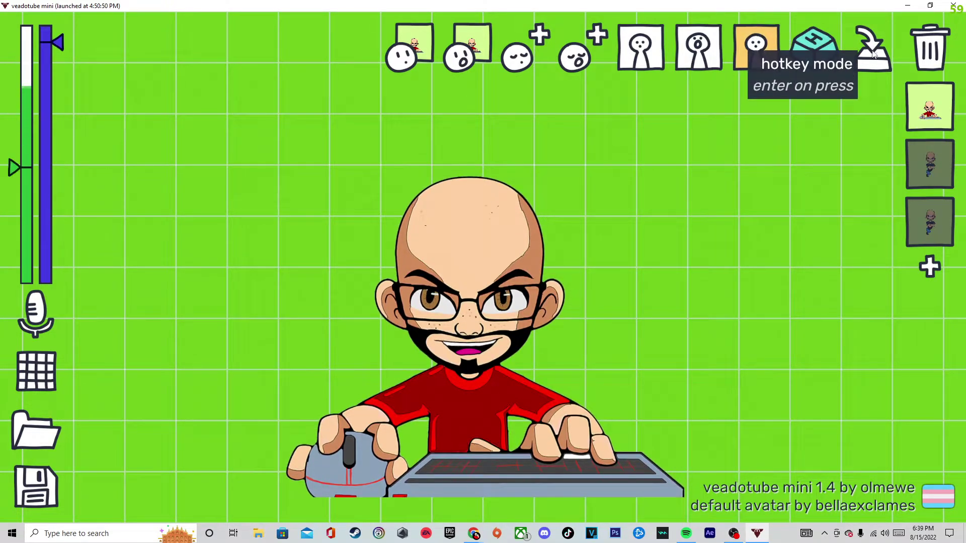
key("2")
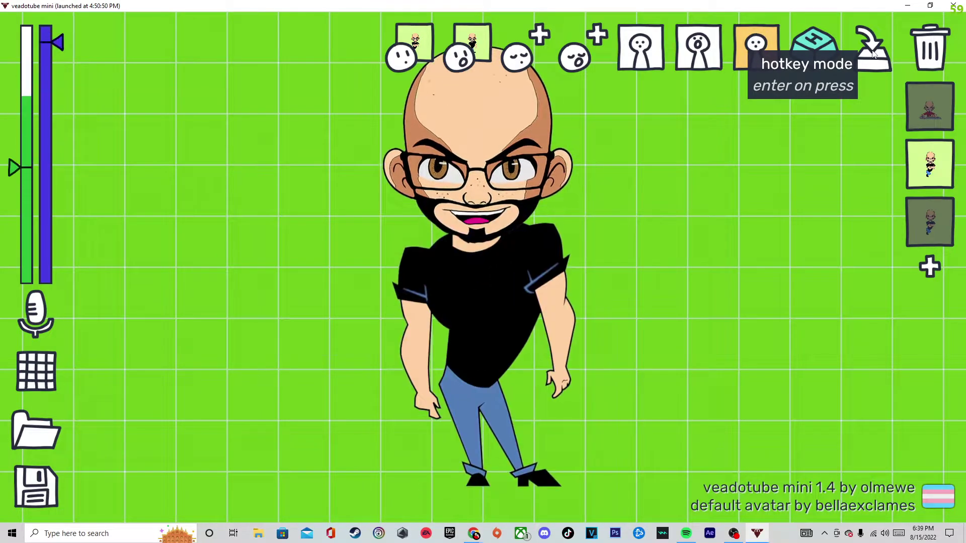
Step: Set the hotkey mode of the avatar states to enter on press, leave on release
left_click(874, 50)
left_click(874, 50)
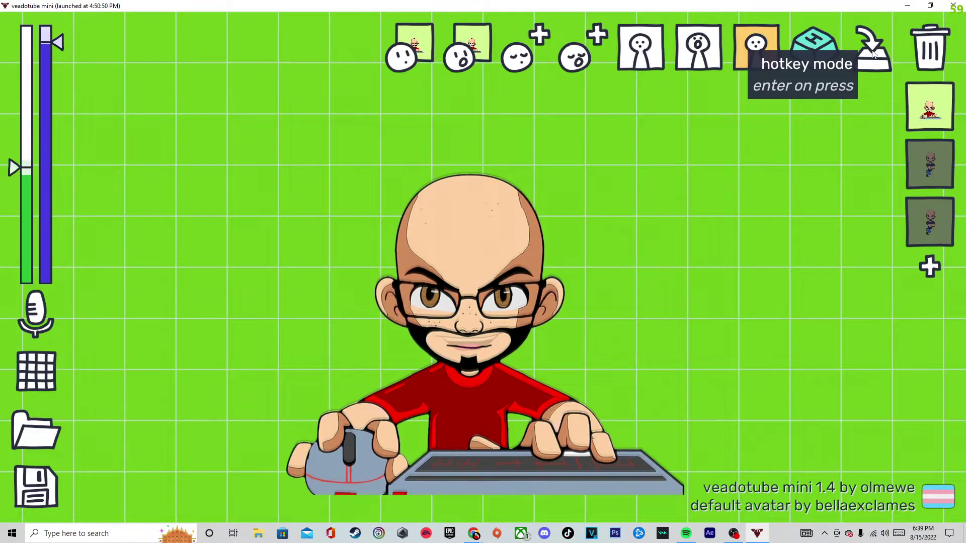
left_click(874, 50)
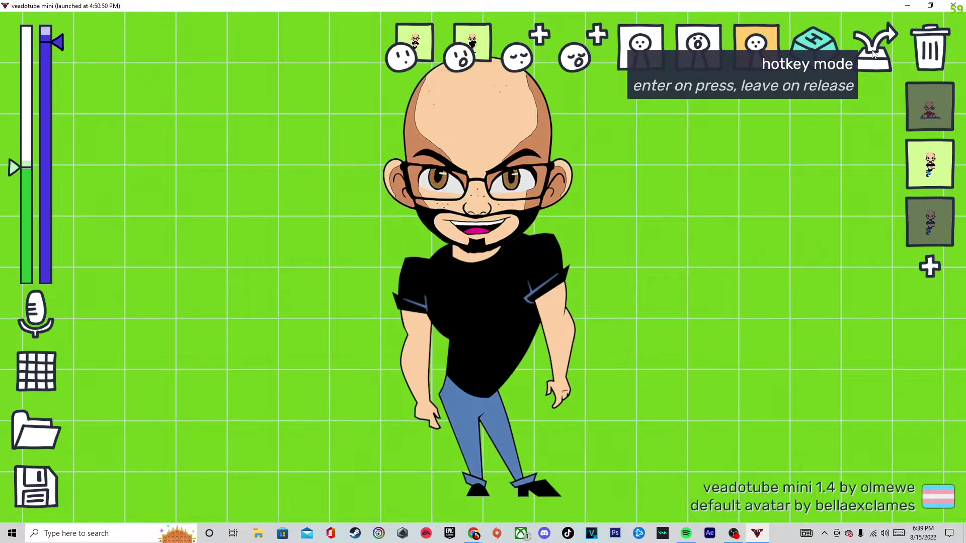
left_click(873, 51)
left_click(874, 50)
left_click(873, 50)
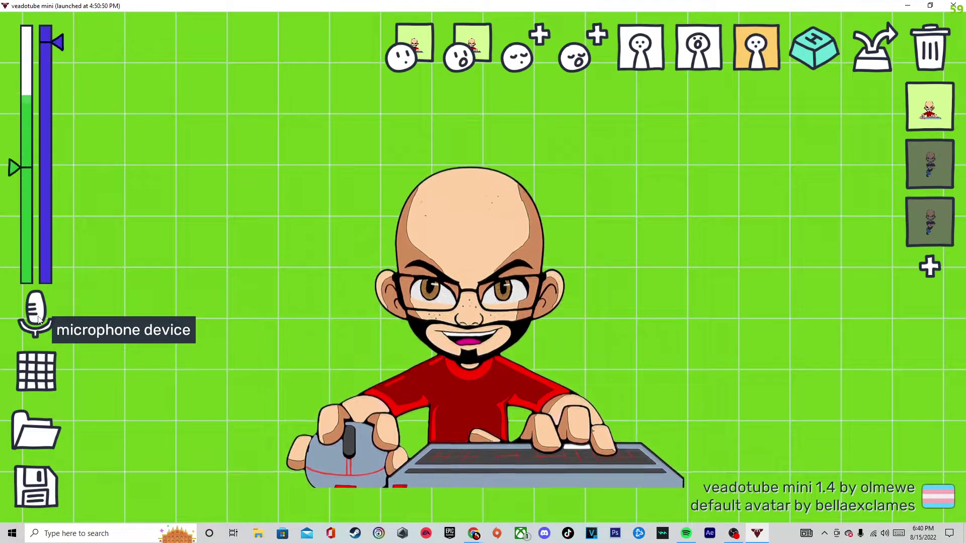
Step: Try the image mode and spout stream options, returning them to smooth and off
left_click(36, 371)
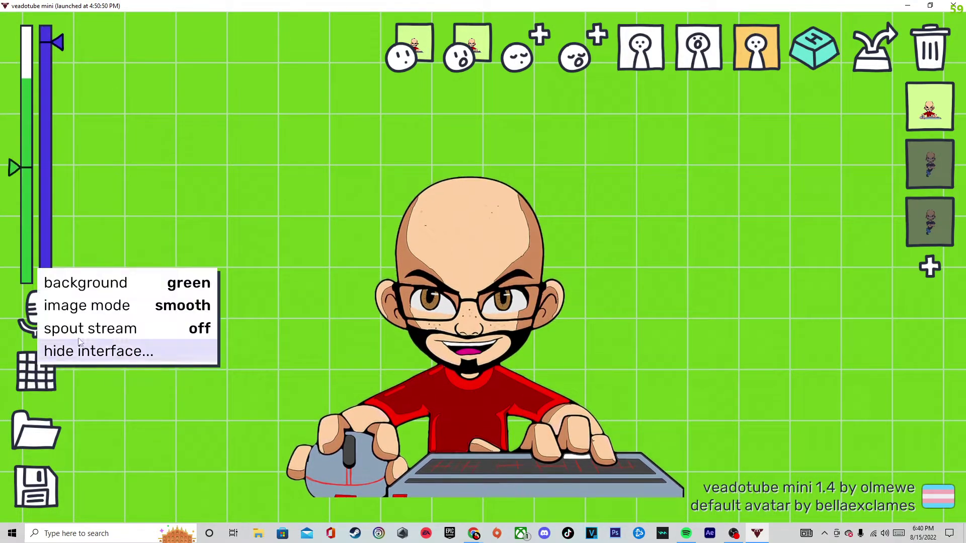
left_click(176, 309)
left_click(176, 308)
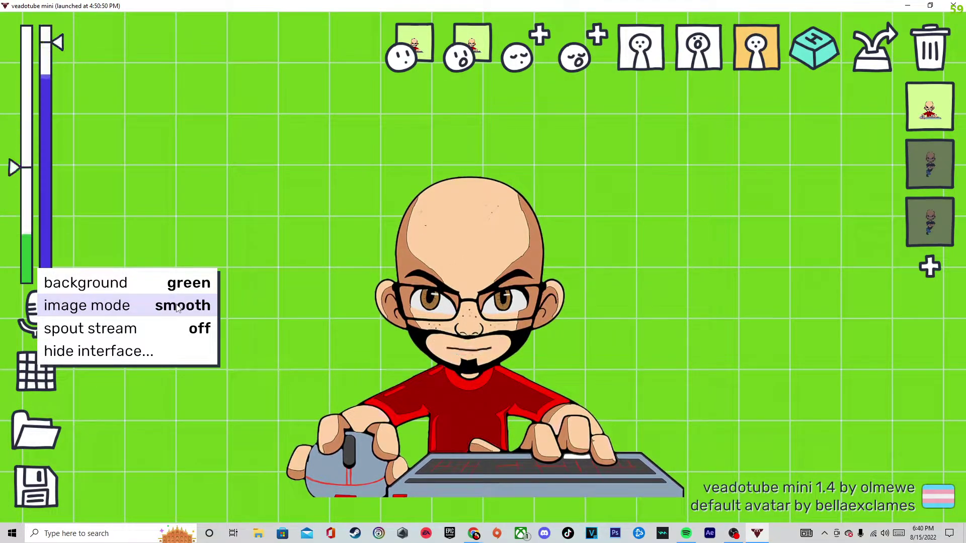
left_click(177, 309)
left_click(177, 309)
left_click(184, 331)
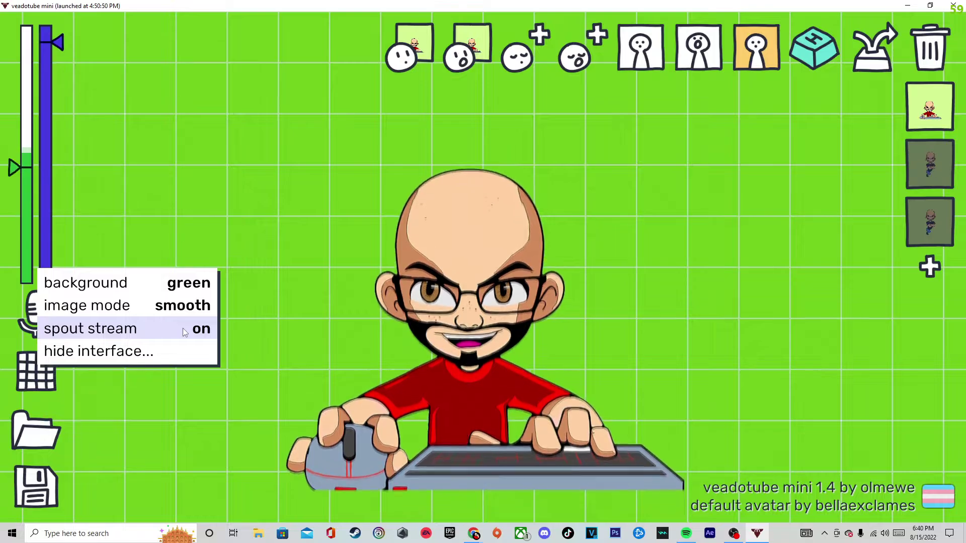
left_click(184, 331)
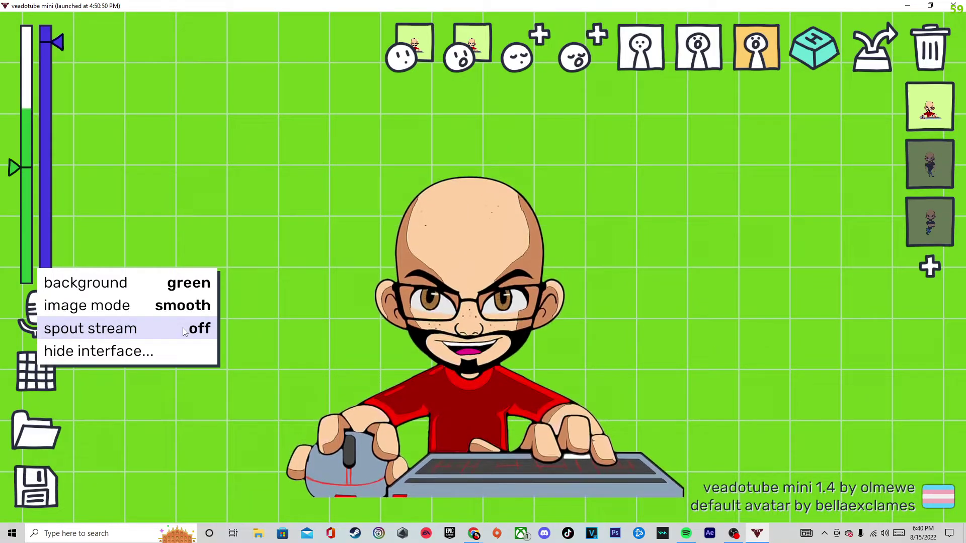
Step: Hide the interface so that only the avatar on the green background is displayed
left_click(168, 351)
left_click(260, 311)
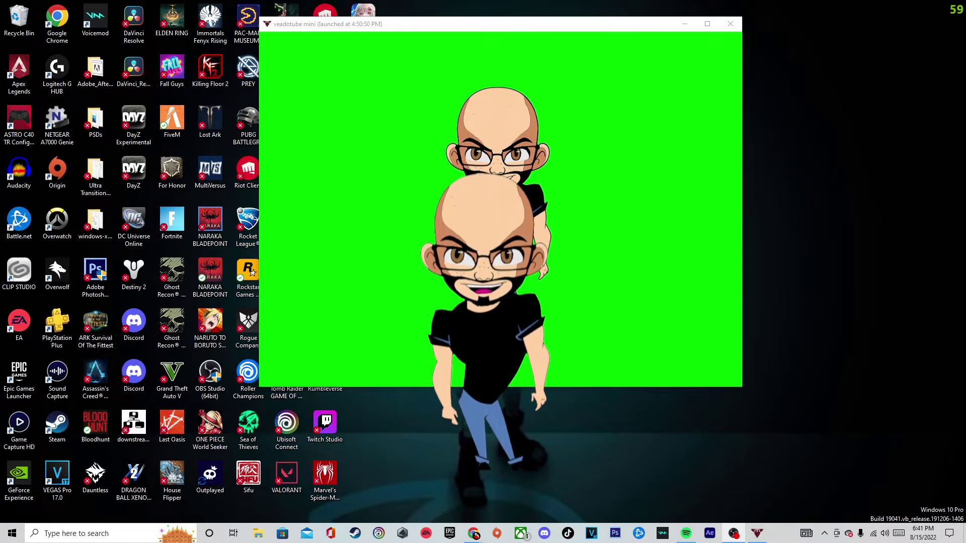
left_click(707, 23)
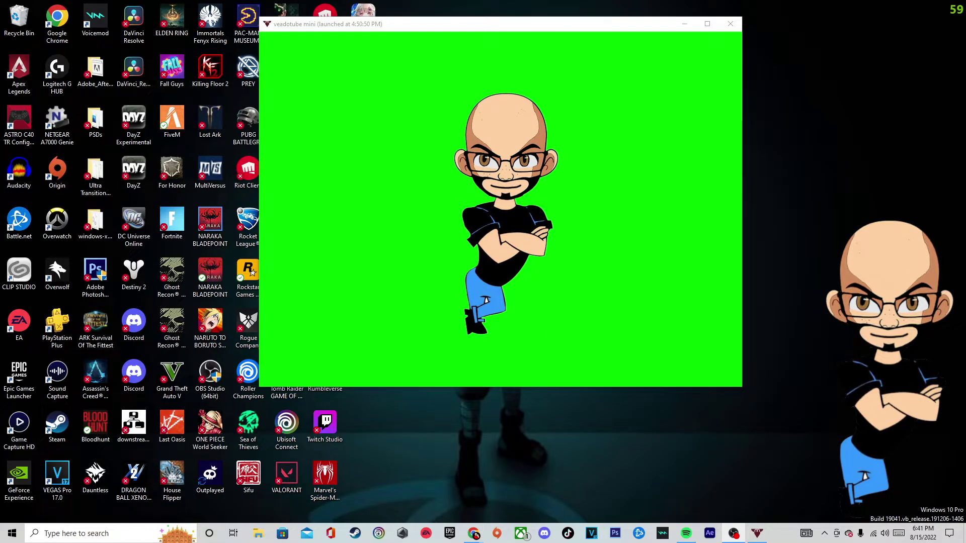
key("2")
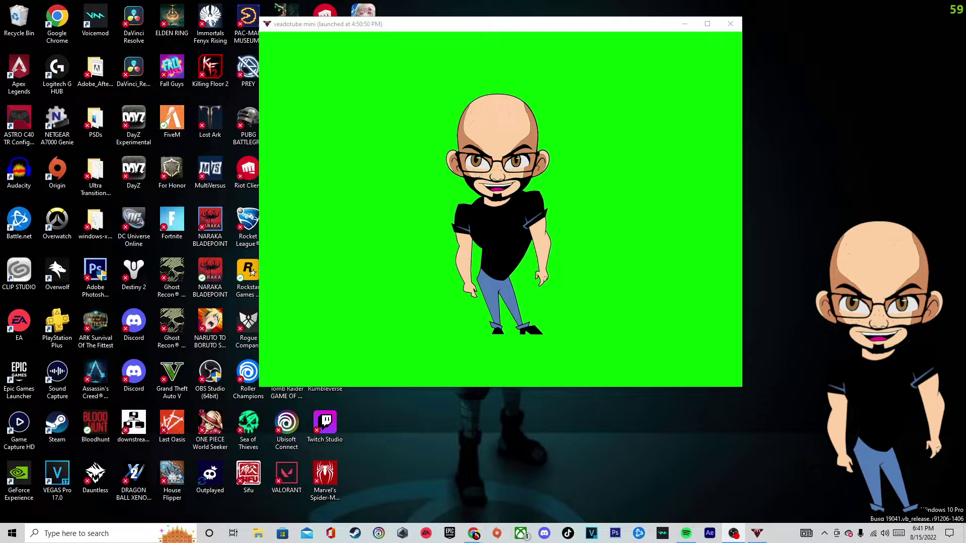
key("1")
key("2")
key("1")
key("2")
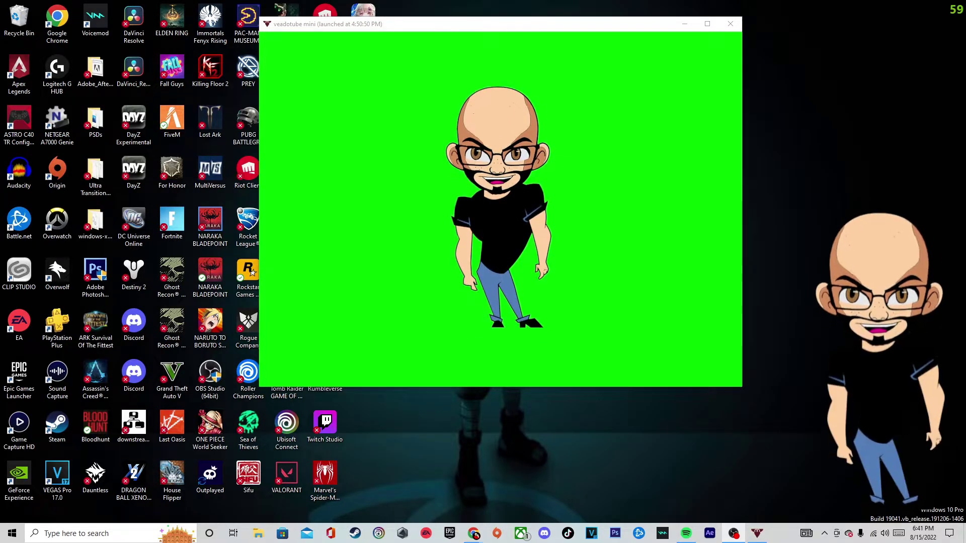
key("1")
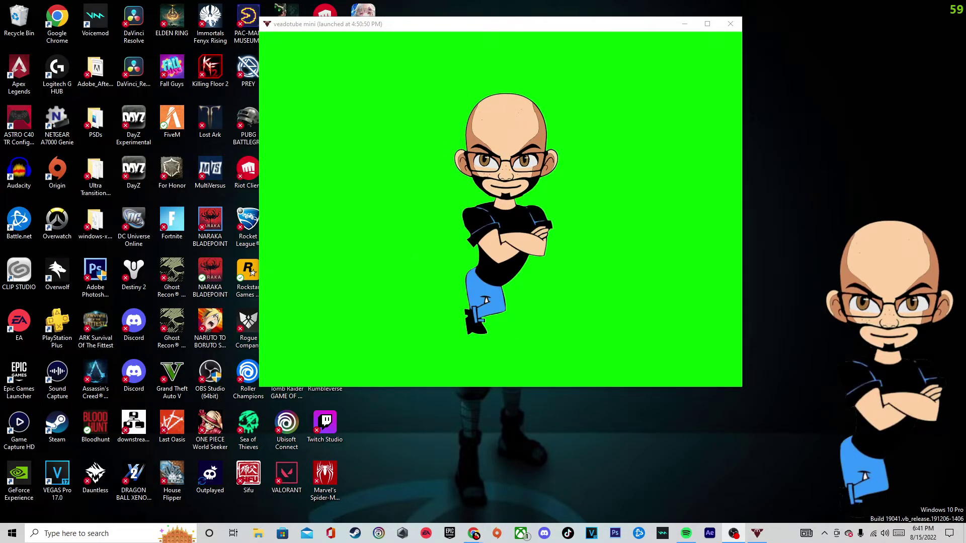